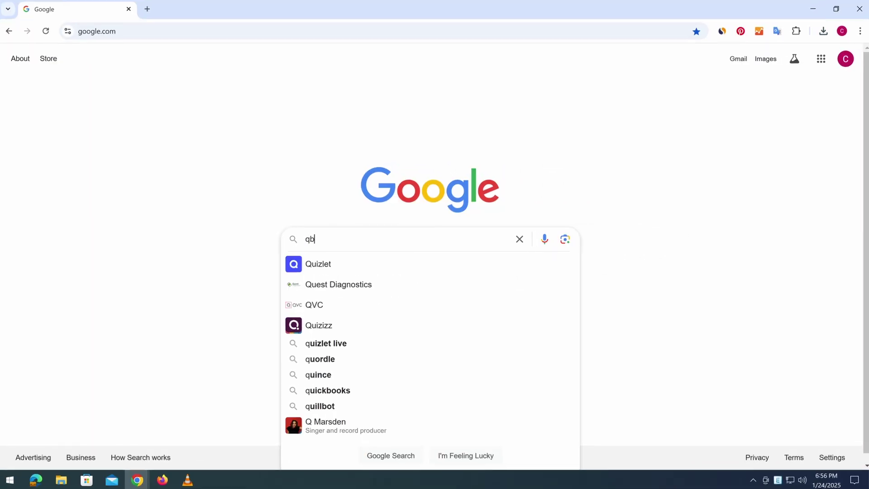
pyautogui.write('bit')
pyautogui.write('torrent')
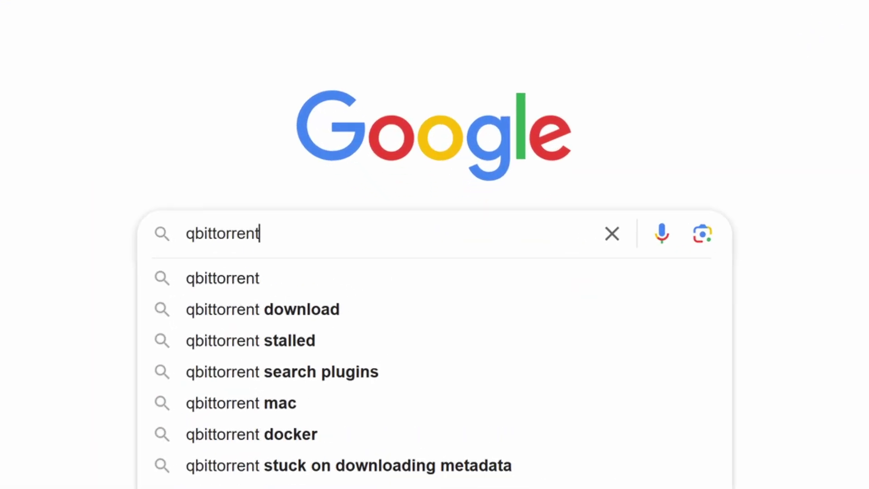
# Search Google for 'qbittorrent download' using the suggestion
pyautogui.press('Down')
pyautogui.press('Down')
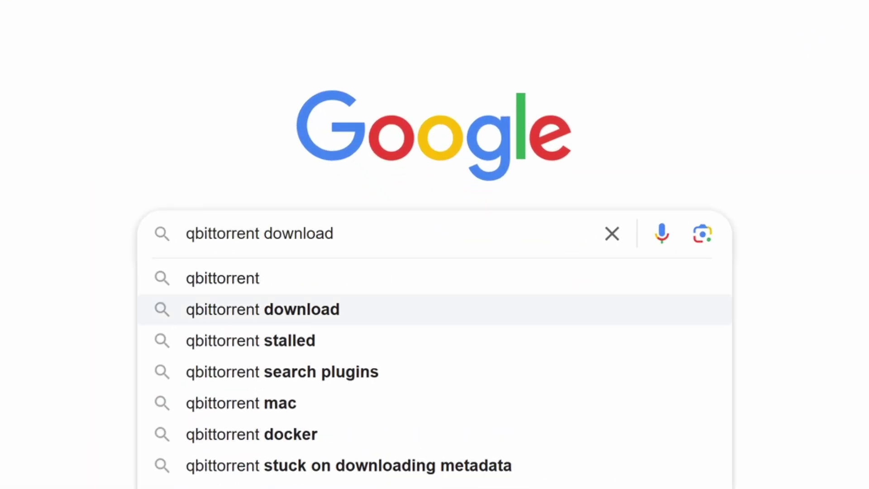
pyautogui.press('Return')
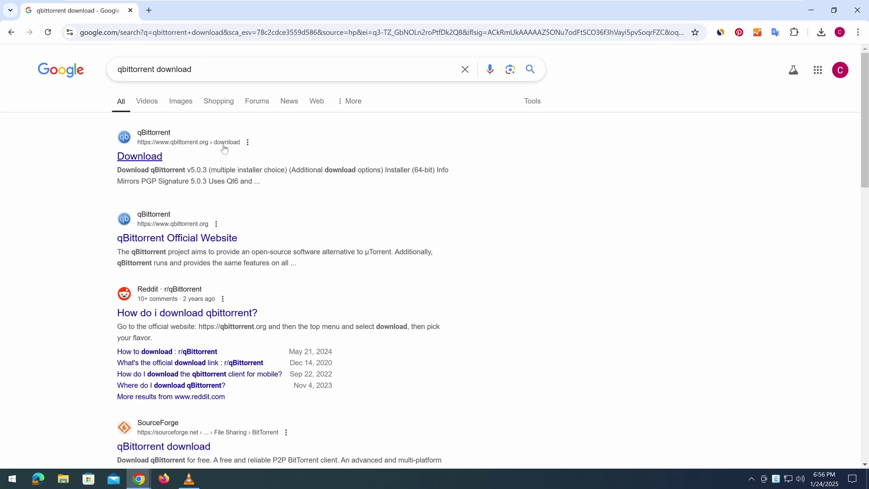
# Open the official qBittorrent downloads page and follow the Windows v5.0.3 download link
pyautogui.click(142, 155)
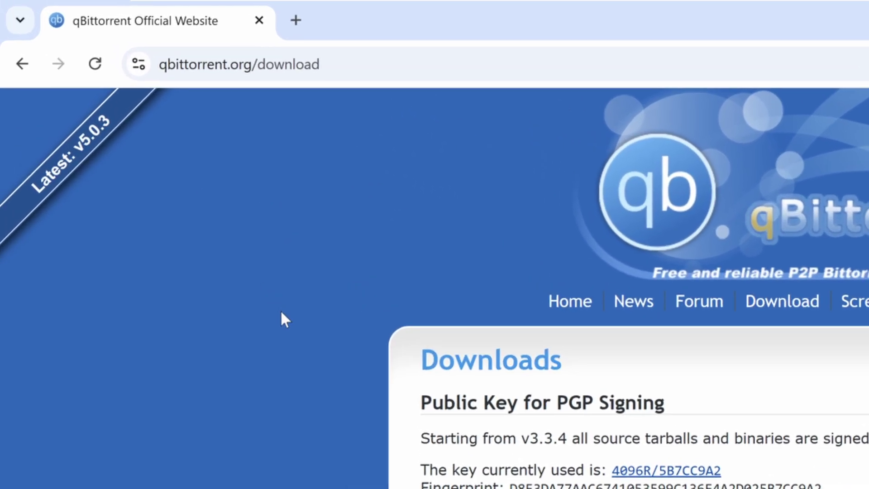
pyautogui.scroll(-2, 140, 156)
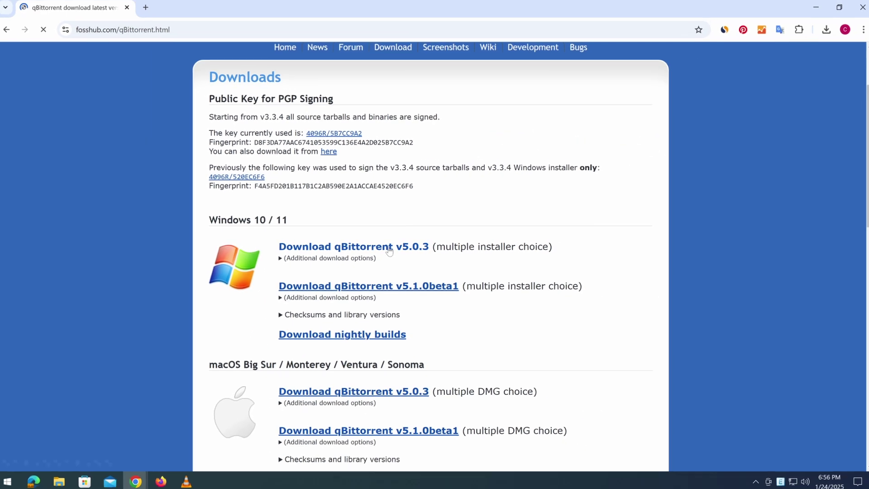
pyautogui.click(387, 248)
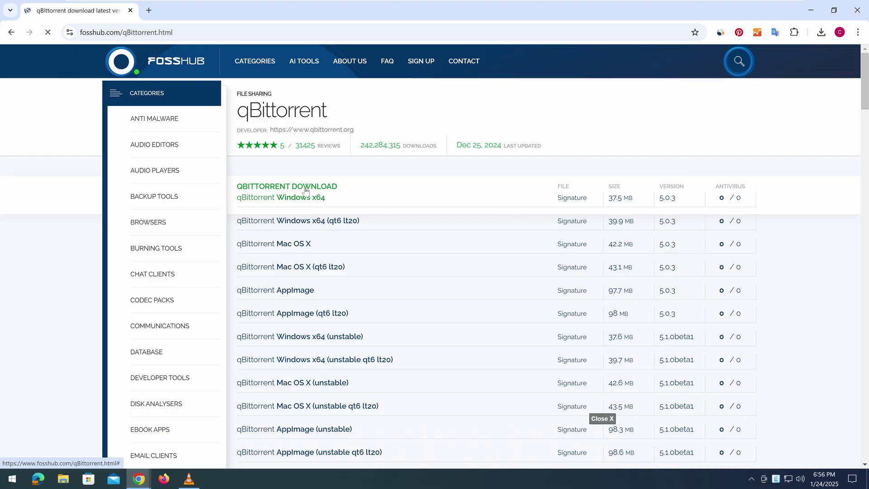
# Download the Windows x64 qBittorrent 5.0.3 setup file from FossHub, skipping the ad, and launch it
pyautogui.click(299, 194)
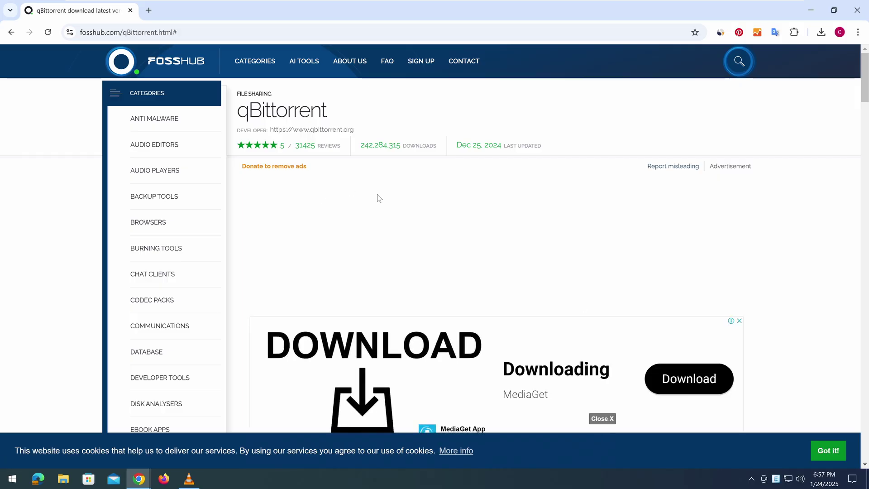
pyautogui.click(739, 321)
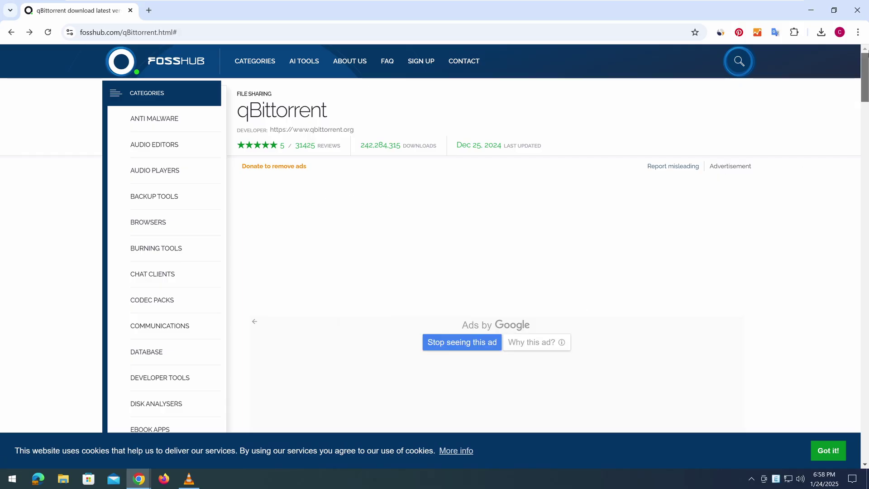
pyautogui.moveTo(865, 60); pyautogui.dragTo(867, 107)
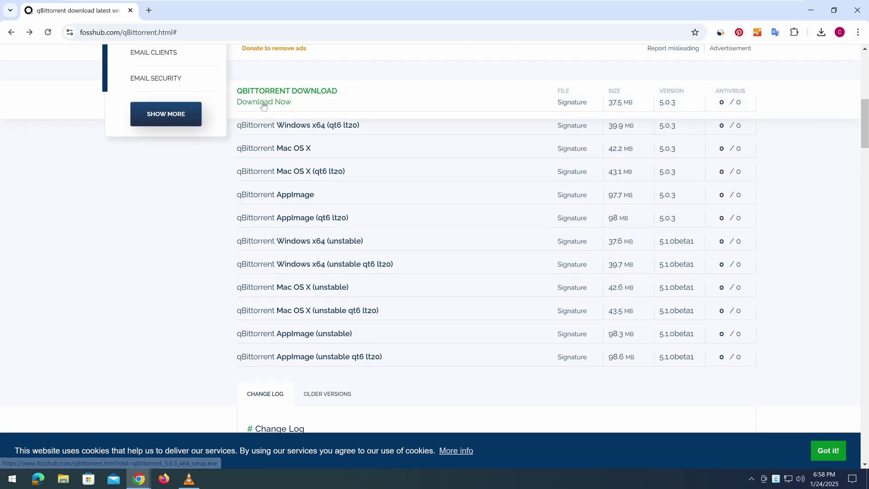
pyautogui.click(265, 102)
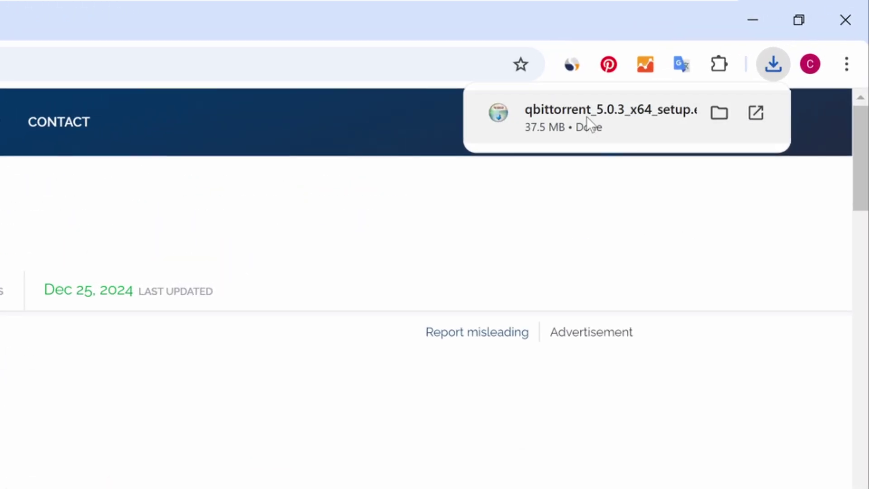
pyautogui.click(587, 117)
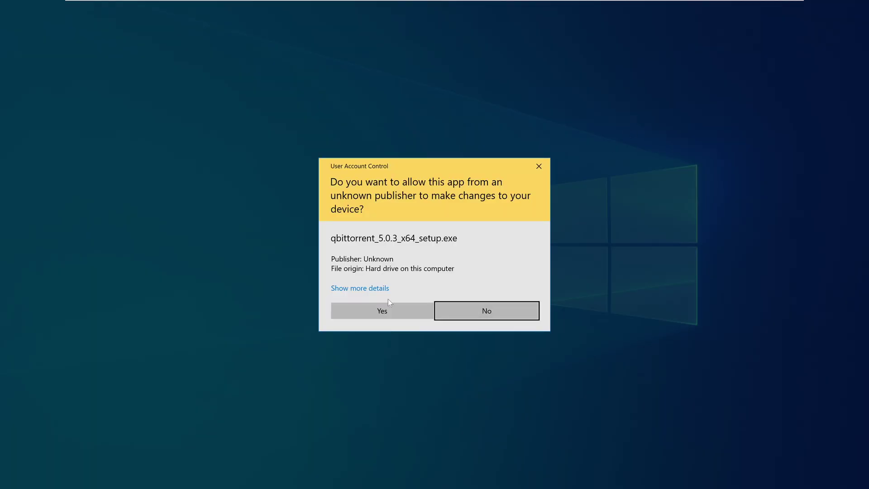
# Approve the installer, choose English, accept the license and install with default components and folder
pyautogui.click(383, 310)
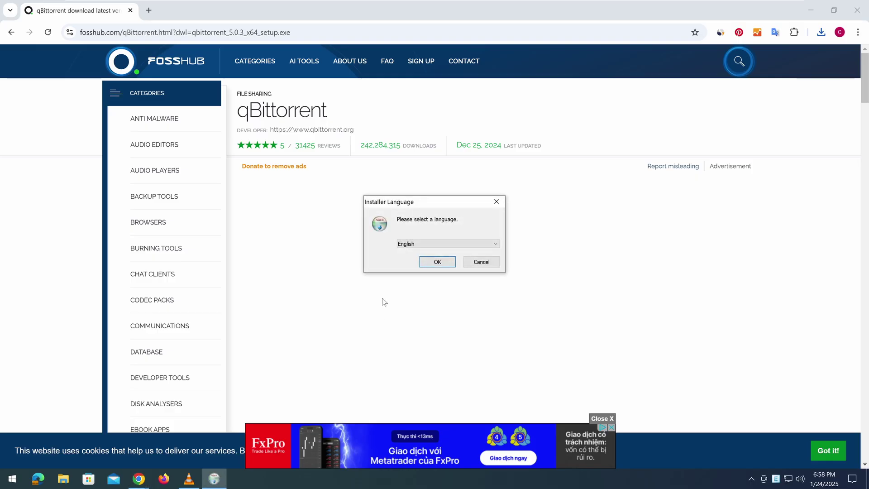
pyautogui.click(441, 264)
pyautogui.click(490, 321)
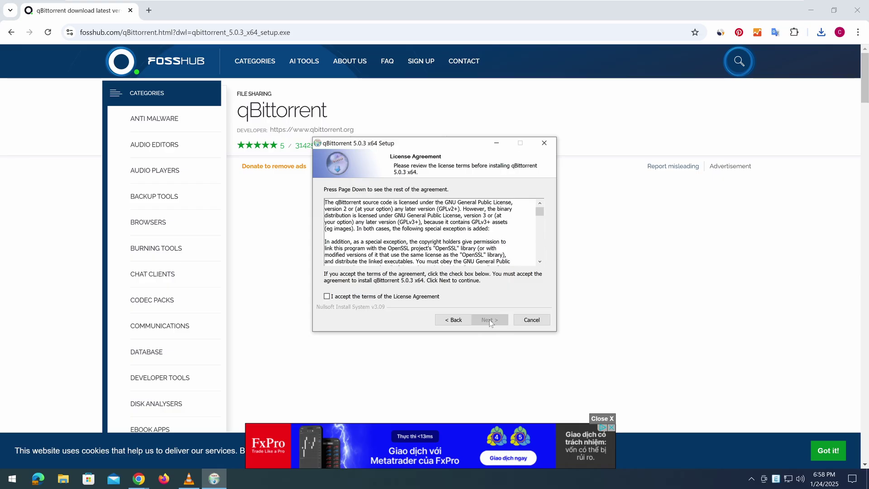
pyautogui.click(327, 296)
pyautogui.click(492, 321)
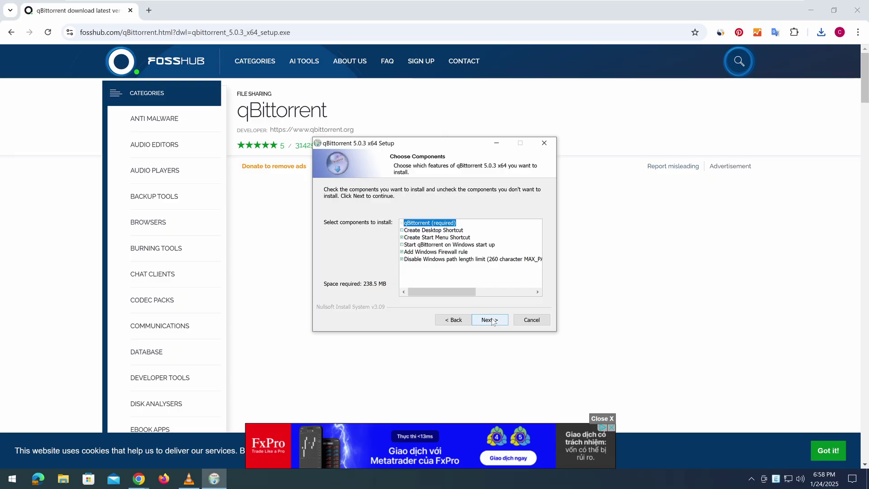
pyautogui.click(493, 322)
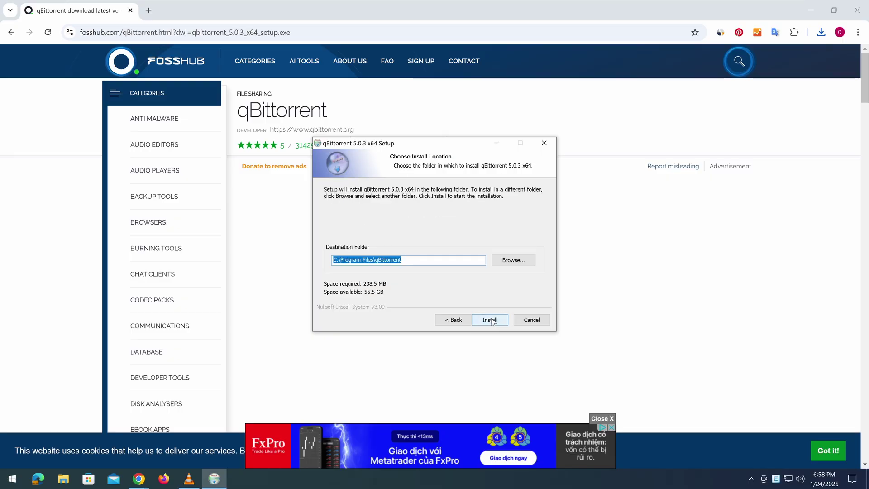
pyautogui.click(492, 321)
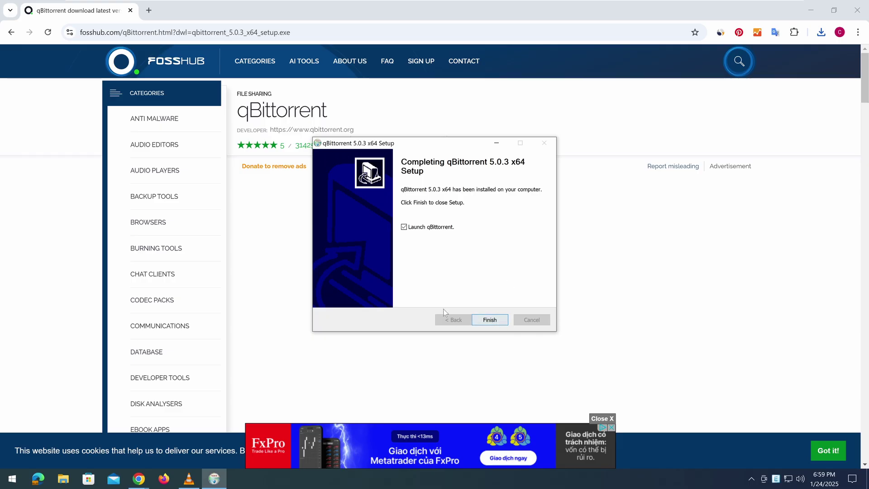
# Finish setup with qBittorrent launching, then accept the file-sharing legal notice
pyautogui.click(489, 319)
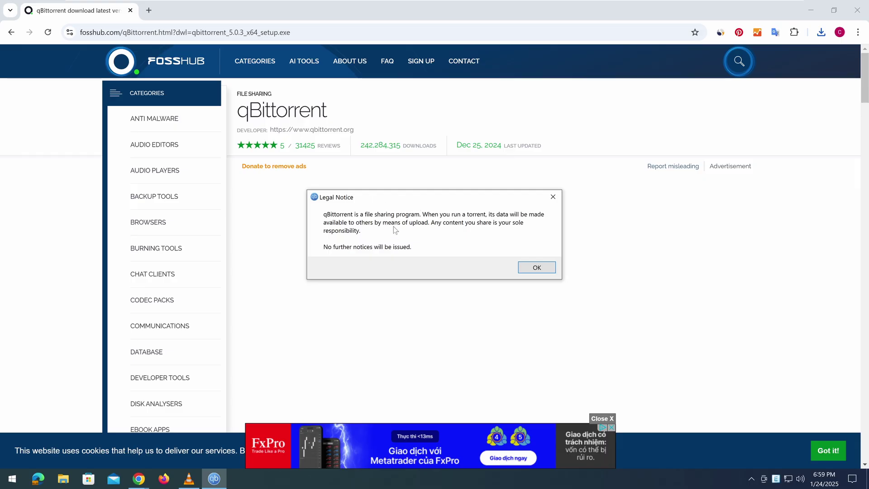
pyautogui.click(536, 268)
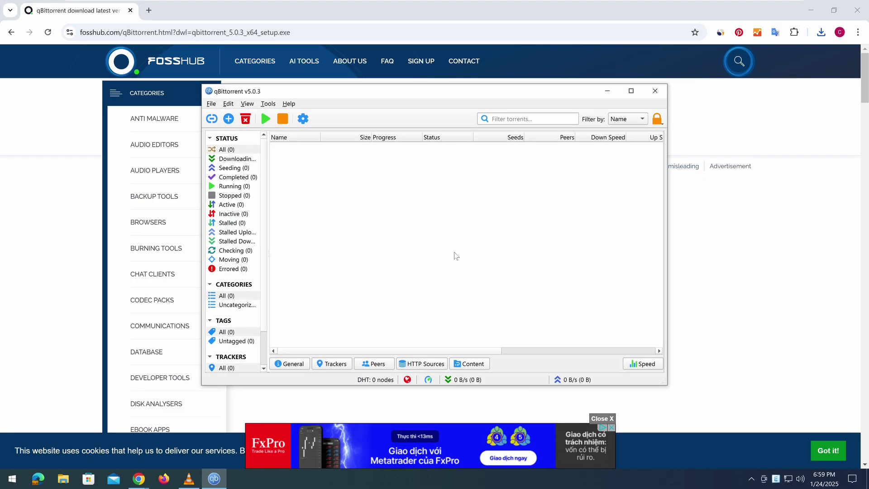
# Minimize Chrome so only qBittorrent's main window shows on the desktop
pyautogui.click(810, 9)
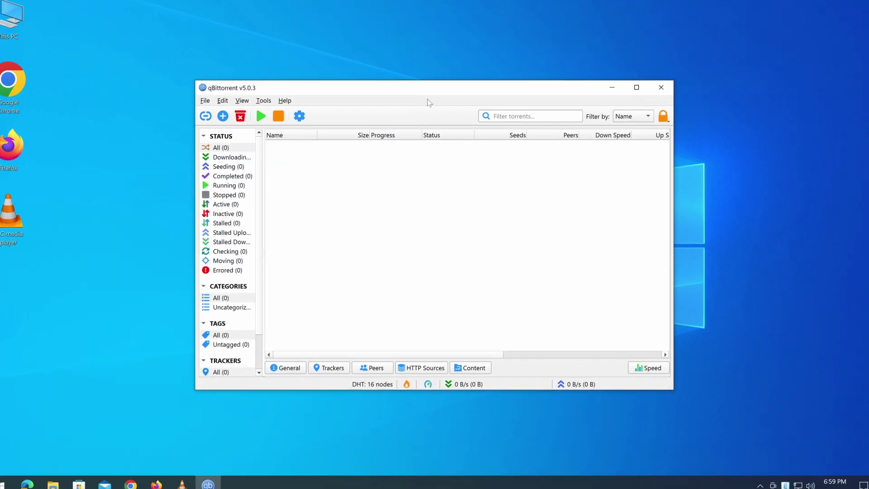